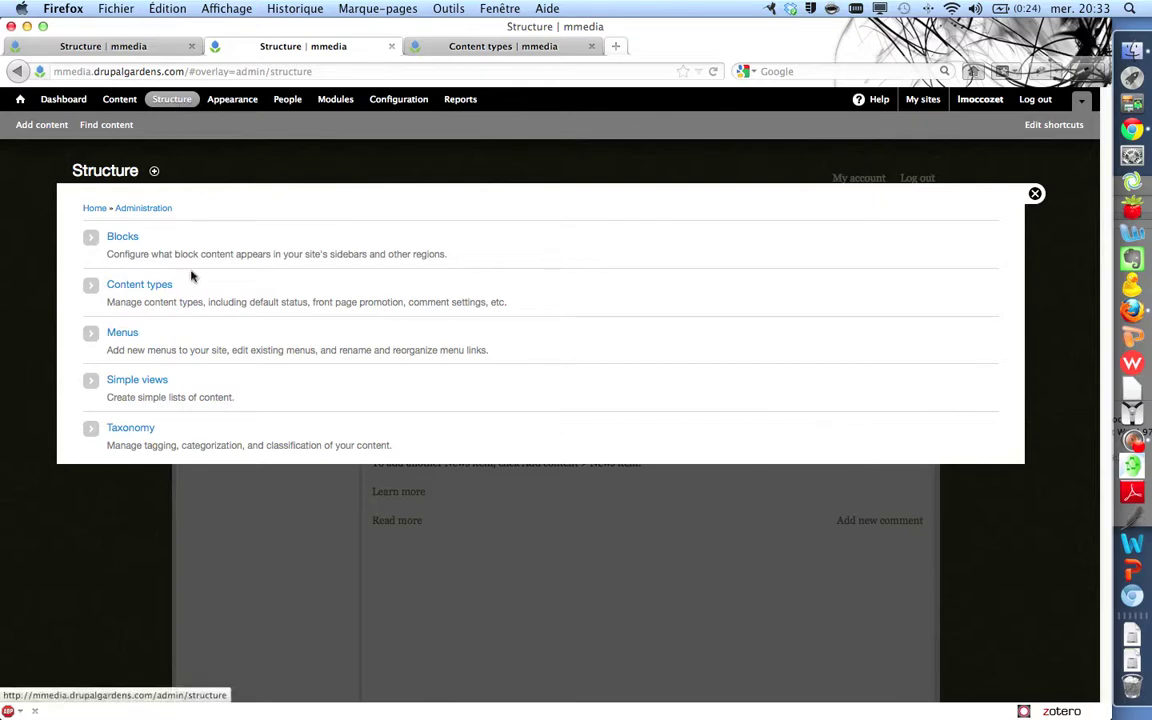
Create and save a new taxonomy vocabulary named Villes
{"action": "left_click", "coordinate": [141, 430]}
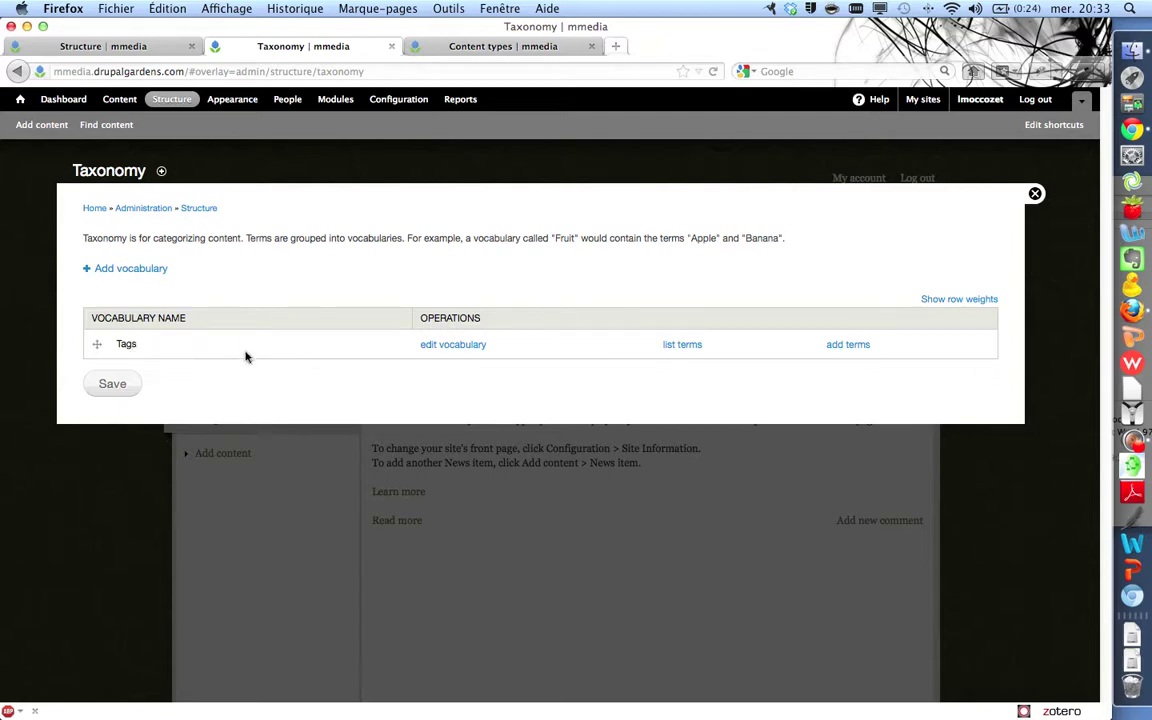
{"action": "left_click", "coordinate": [157, 272]}
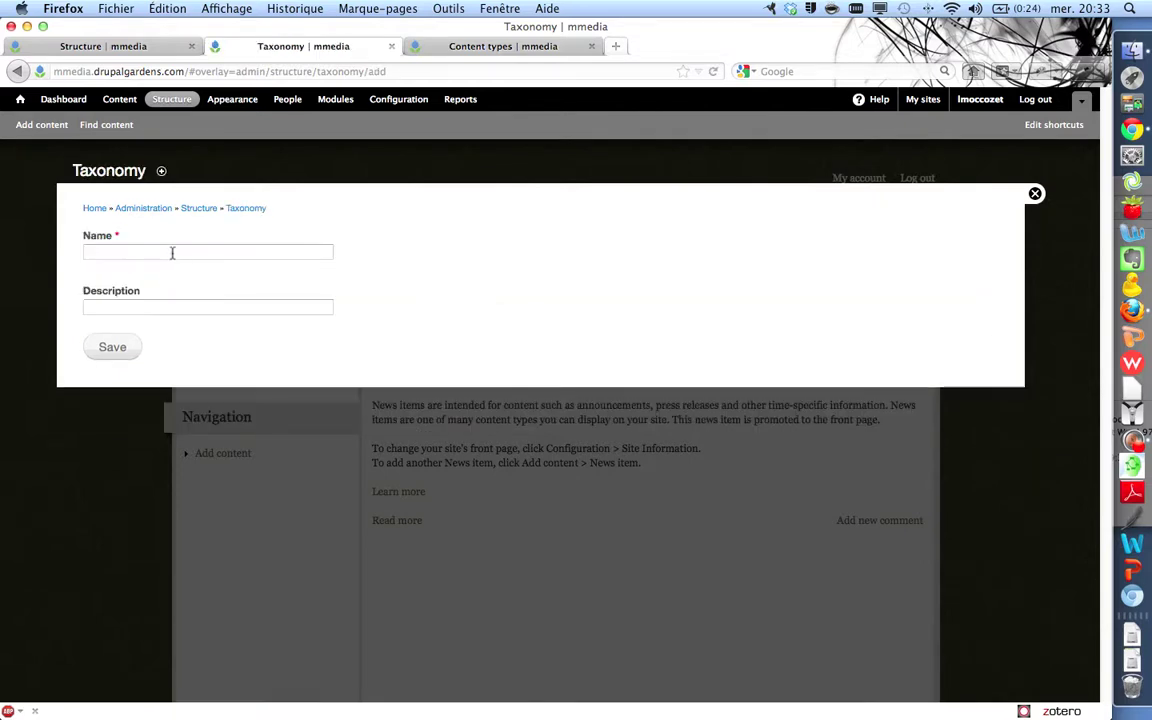
{"action": "left_click", "coordinate": [172, 251]}
{"action": "type", "text": "Villes"}
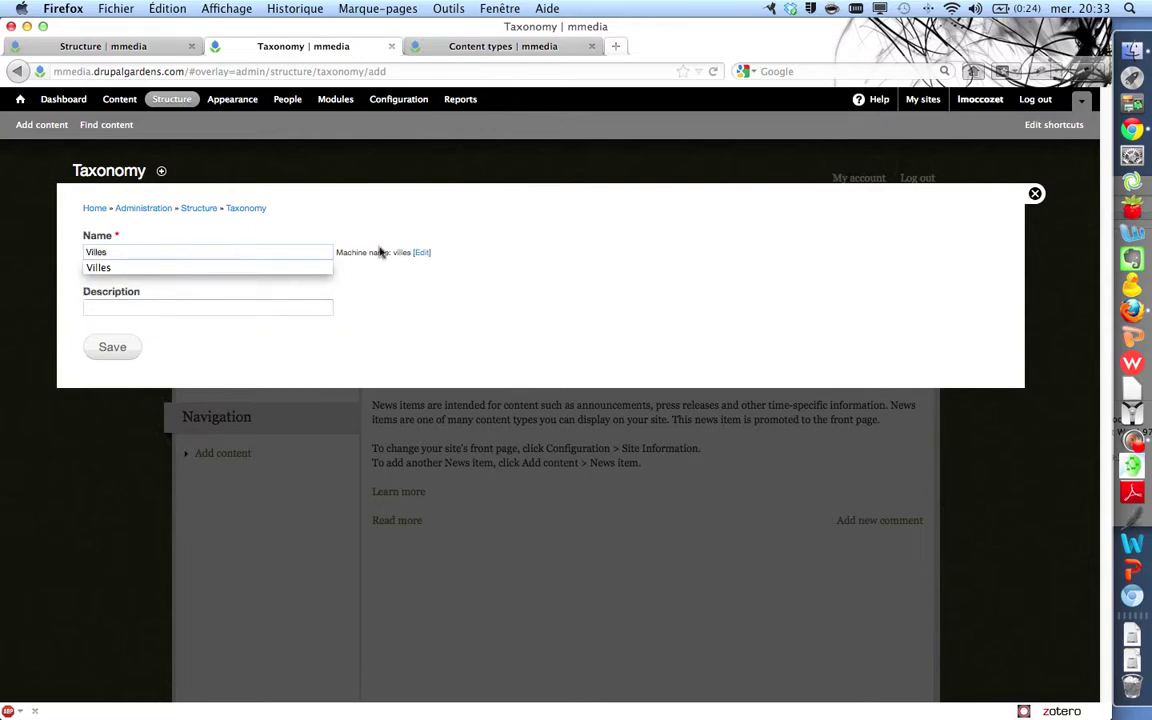
{"action": "left_click", "coordinate": [467, 246]}
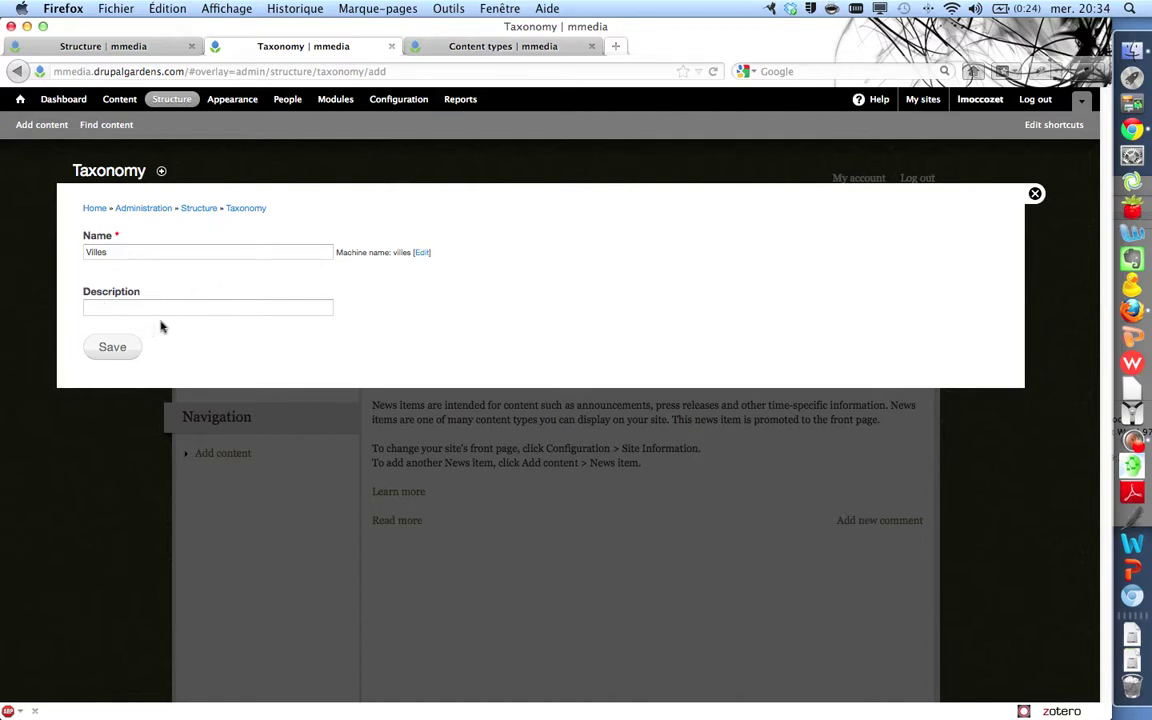
{"action": "left_click", "coordinate": [113, 348]}
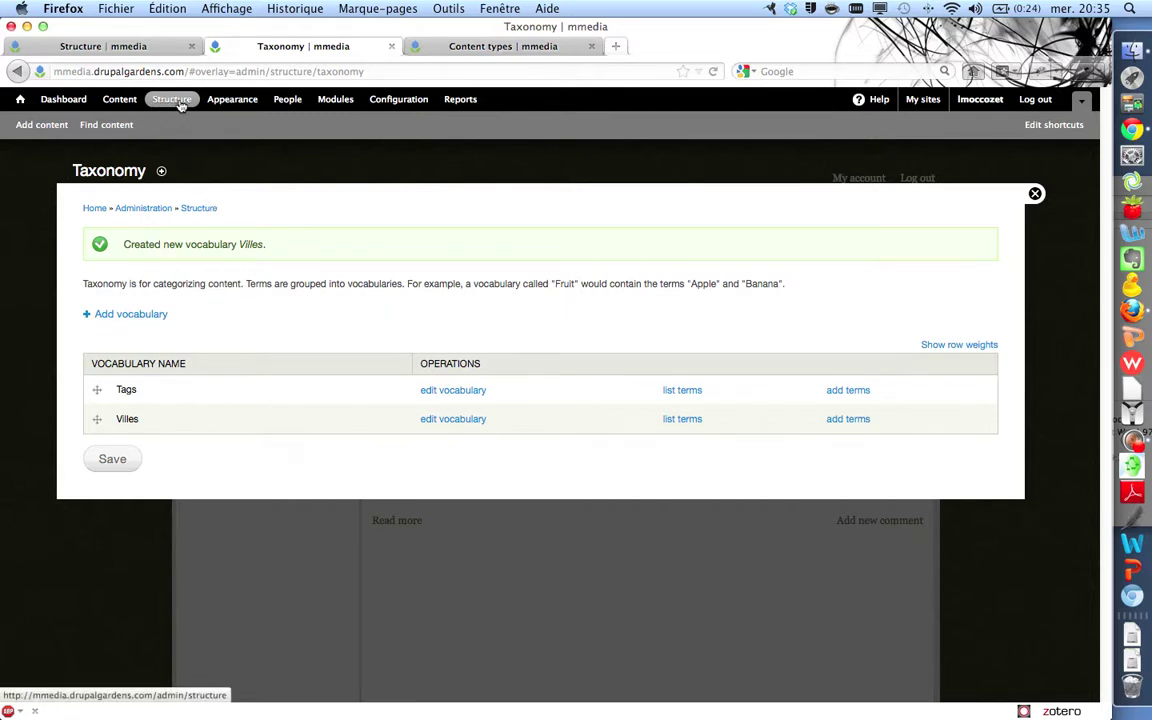
Leave the taxonomy settings and open the field management of the Voiture content type
{"action": "left_click", "coordinate": [1036, 195]}
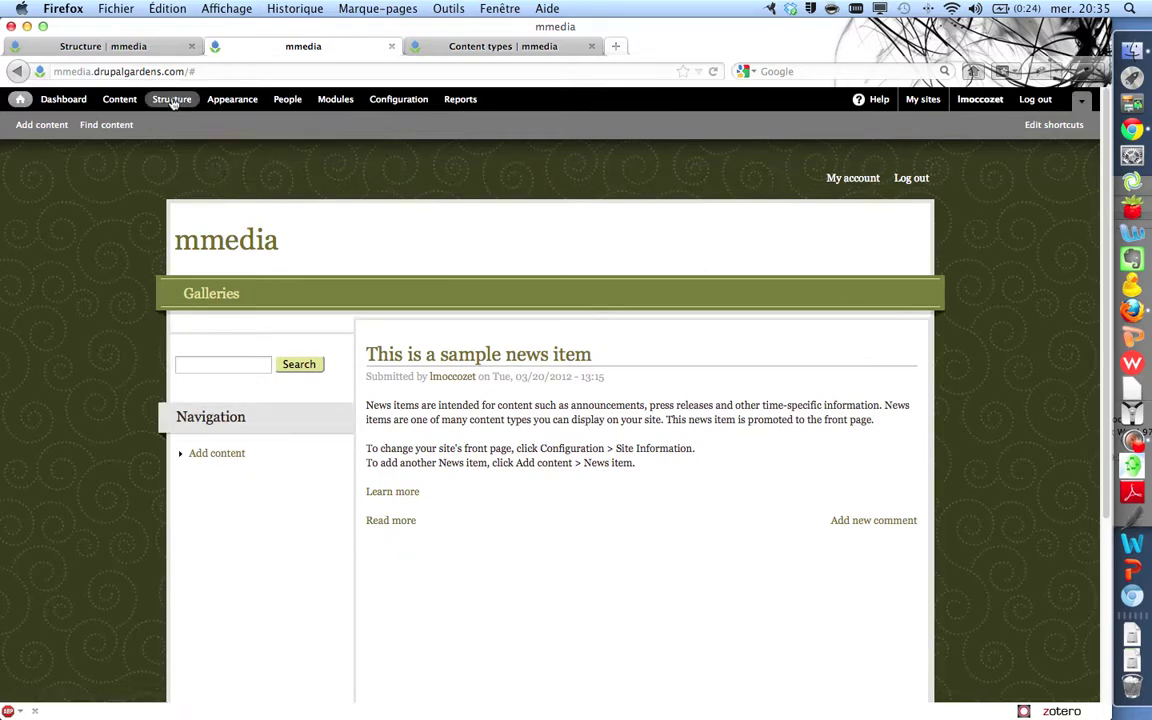
{"action": "left_click", "coordinate": [172, 100]}
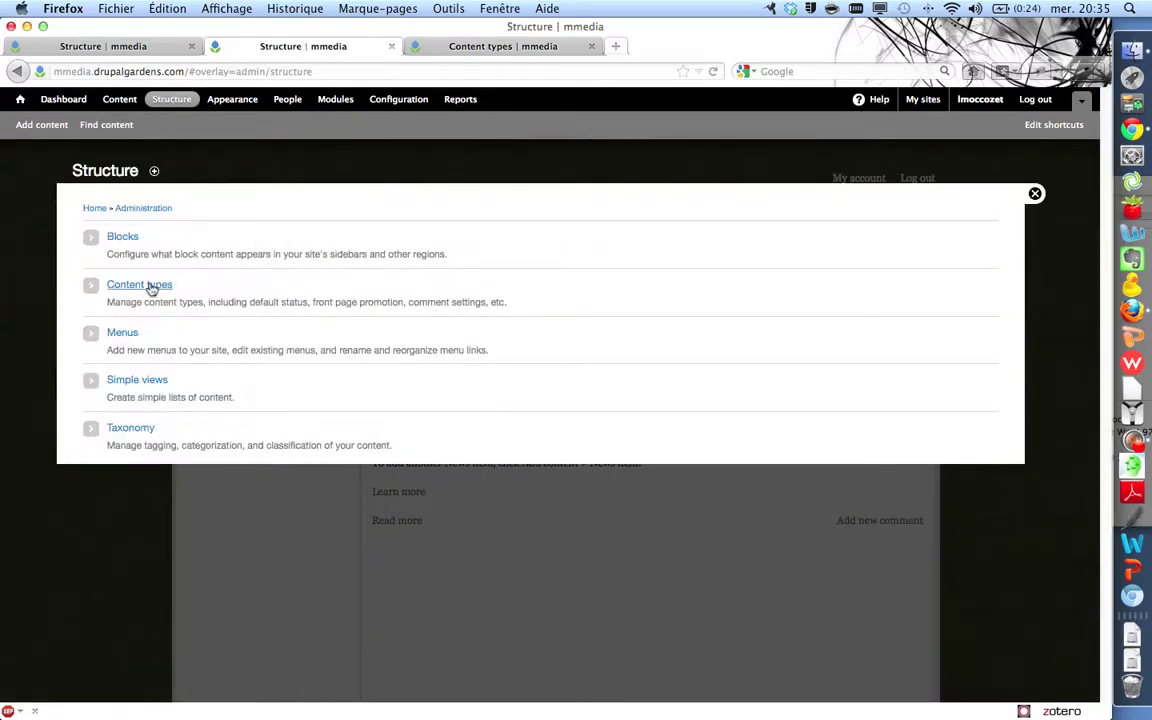
{"action": "left_click", "coordinate": [148, 288]}
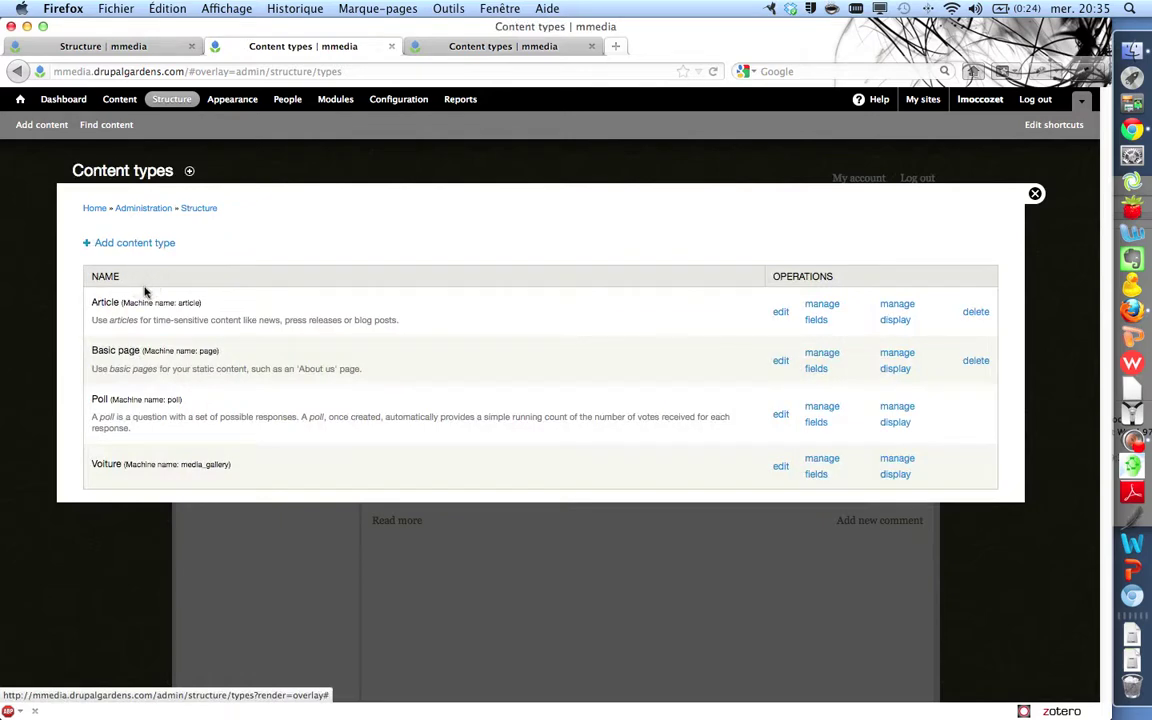
{"action": "left_click", "coordinate": [817, 475]}
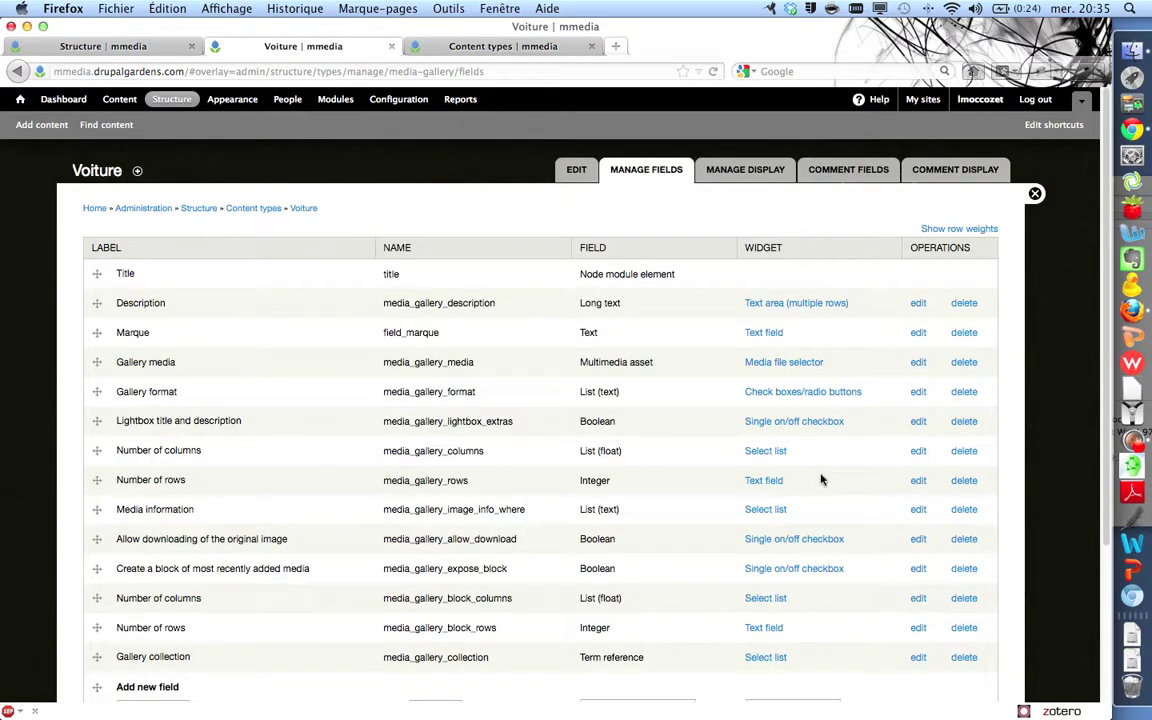
Enter the label Ville and the field name ville for a new field on the Voiture content type
{"action": "scroll", "coordinate": [484, 437], "scroll_direction": "down", "scroll_amount": 3}
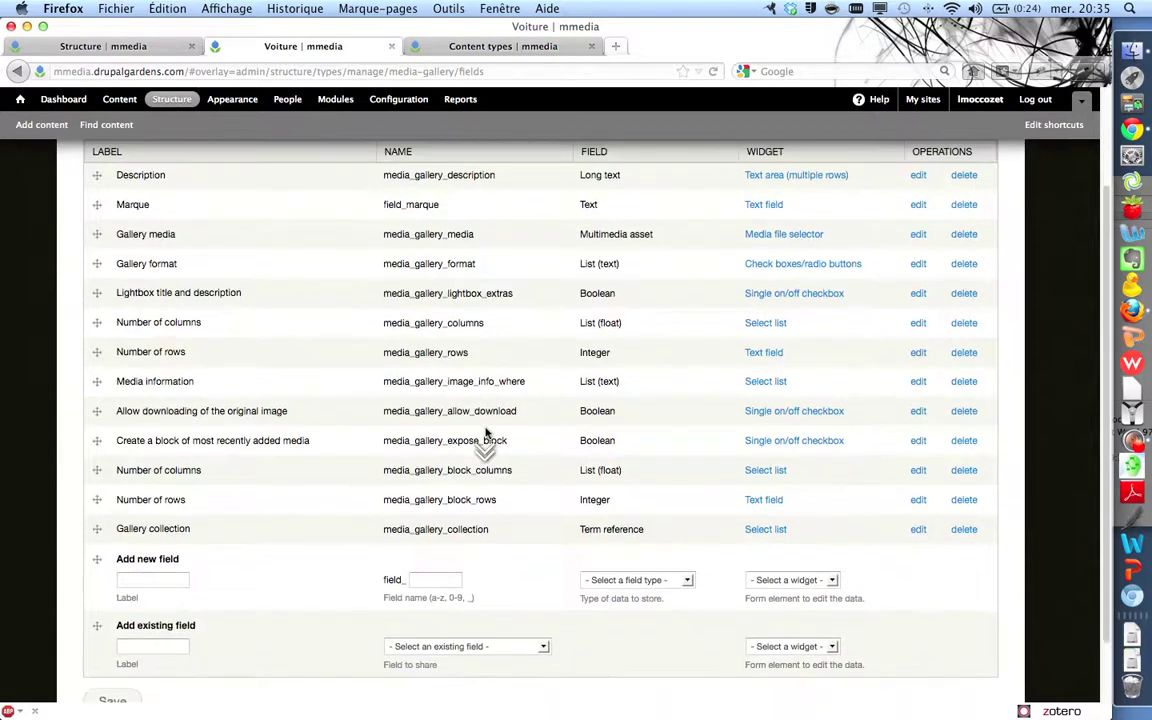
{"action": "scroll", "coordinate": [486, 432], "scroll_direction": "down", "scroll_amount": 2}
{"action": "left_click", "coordinate": [143, 517]}
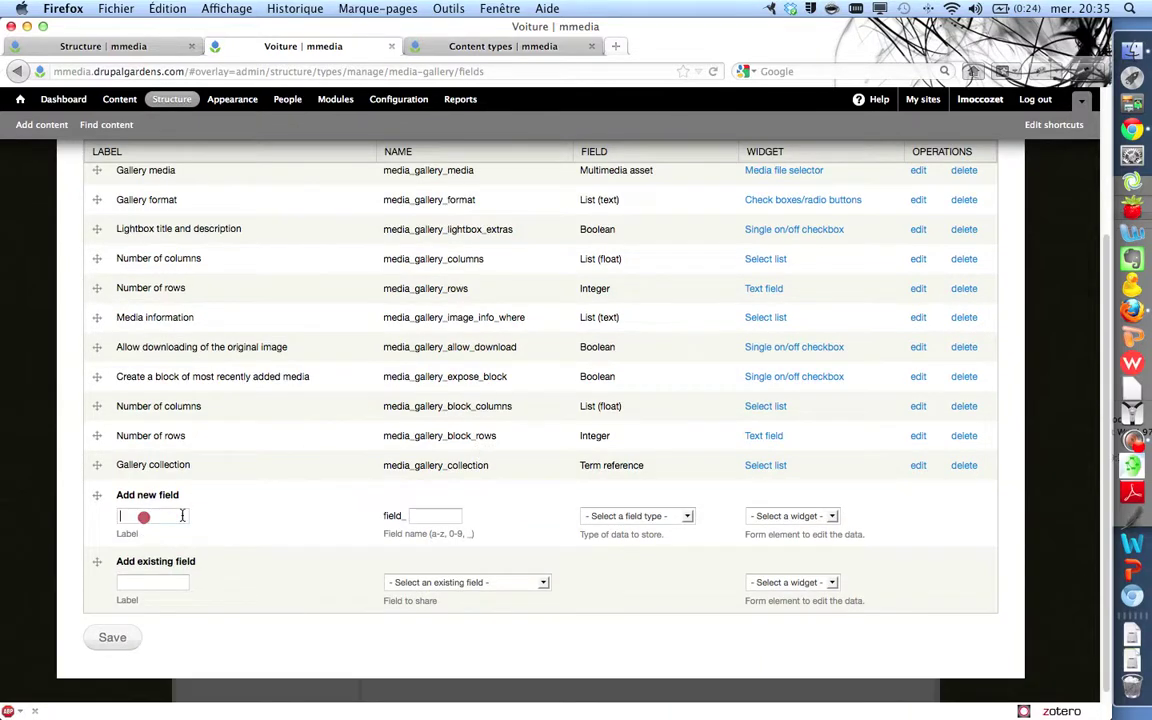
{"action": "type", "text": "Vil"}
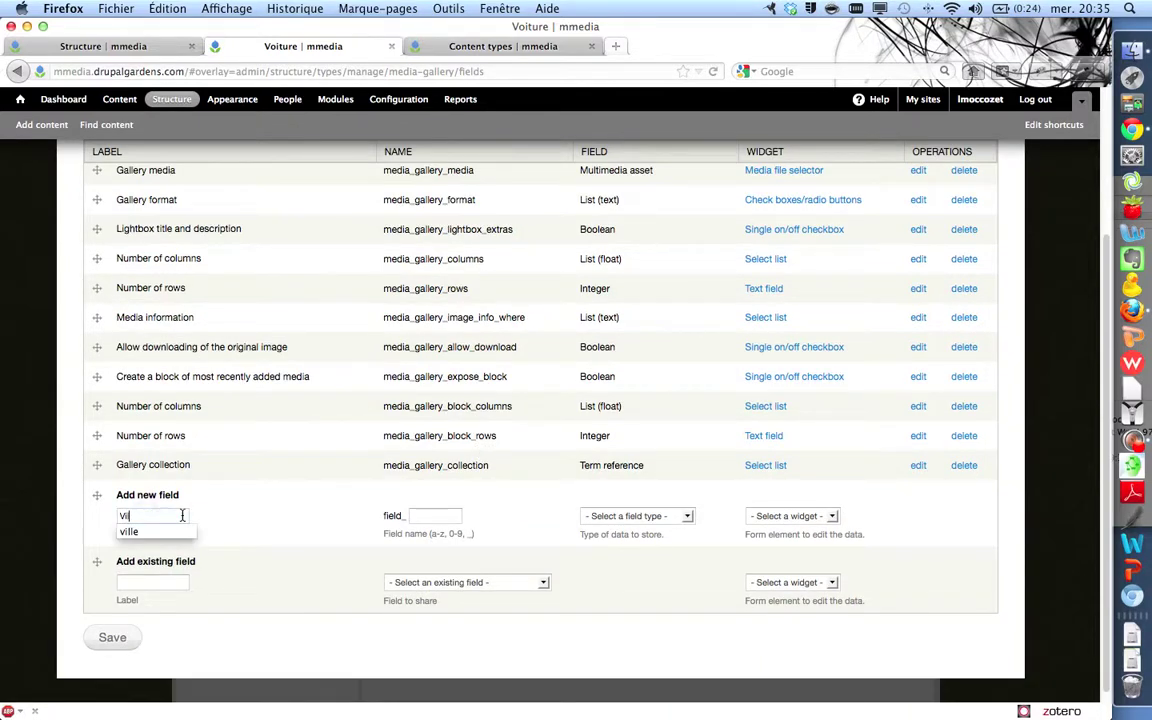
{"action": "type", "text": "les"}
{"action": "key", "text": "BackSpace"}
{"action": "left_click", "coordinate": [273, 538]}
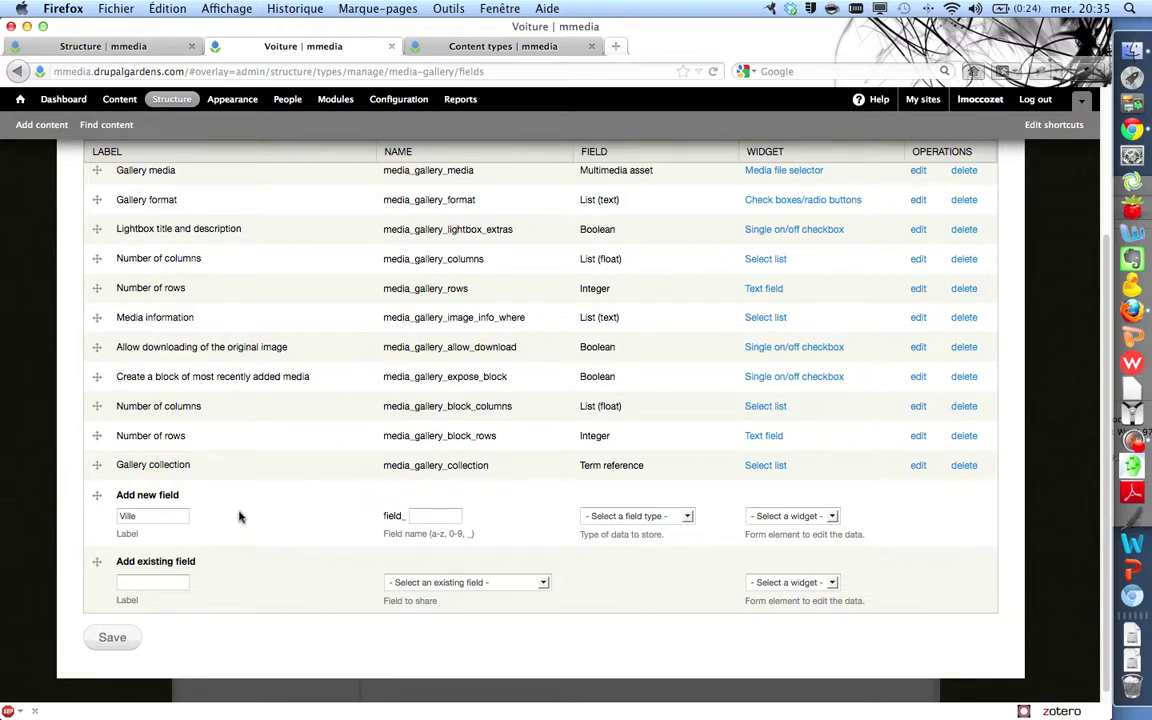
{"action": "left_click", "coordinate": [424, 517]}
{"action": "type", "text": "ville"}
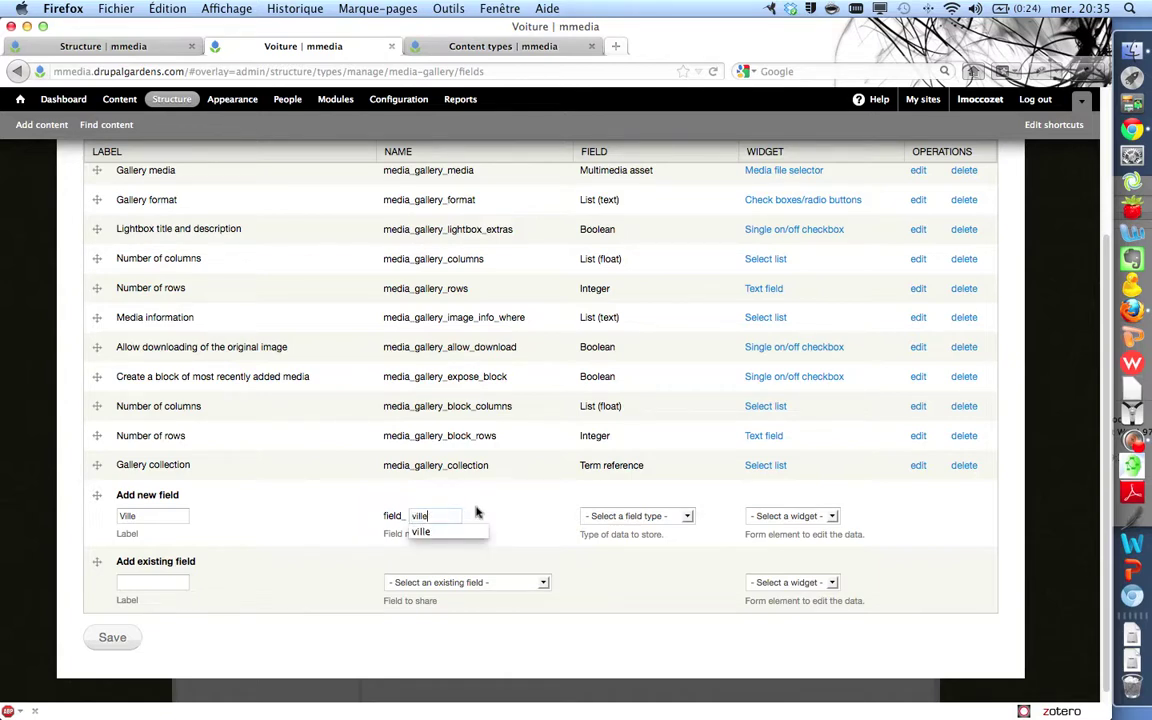
{"action": "left_click", "coordinate": [476, 512]}
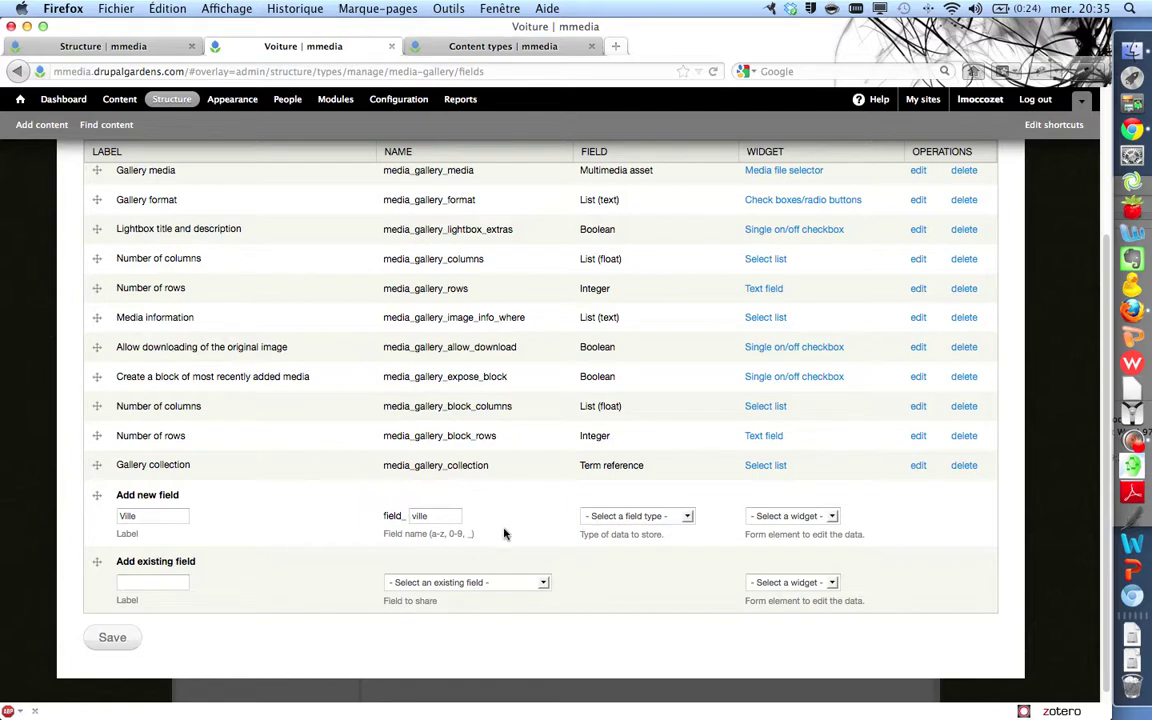
Make the new Ville field a Term reference with the Autocomplete term widget (tagging) and save it
{"action": "left_click", "coordinate": [646, 517]}
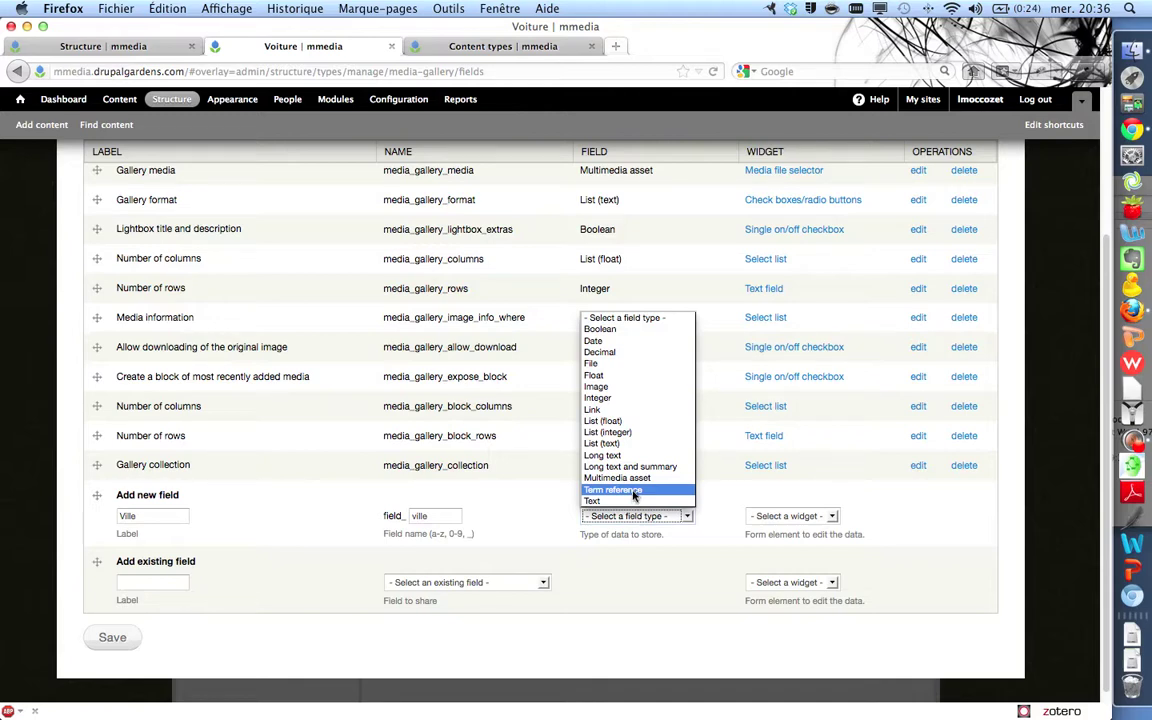
{"action": "left_click", "coordinate": [633, 490]}
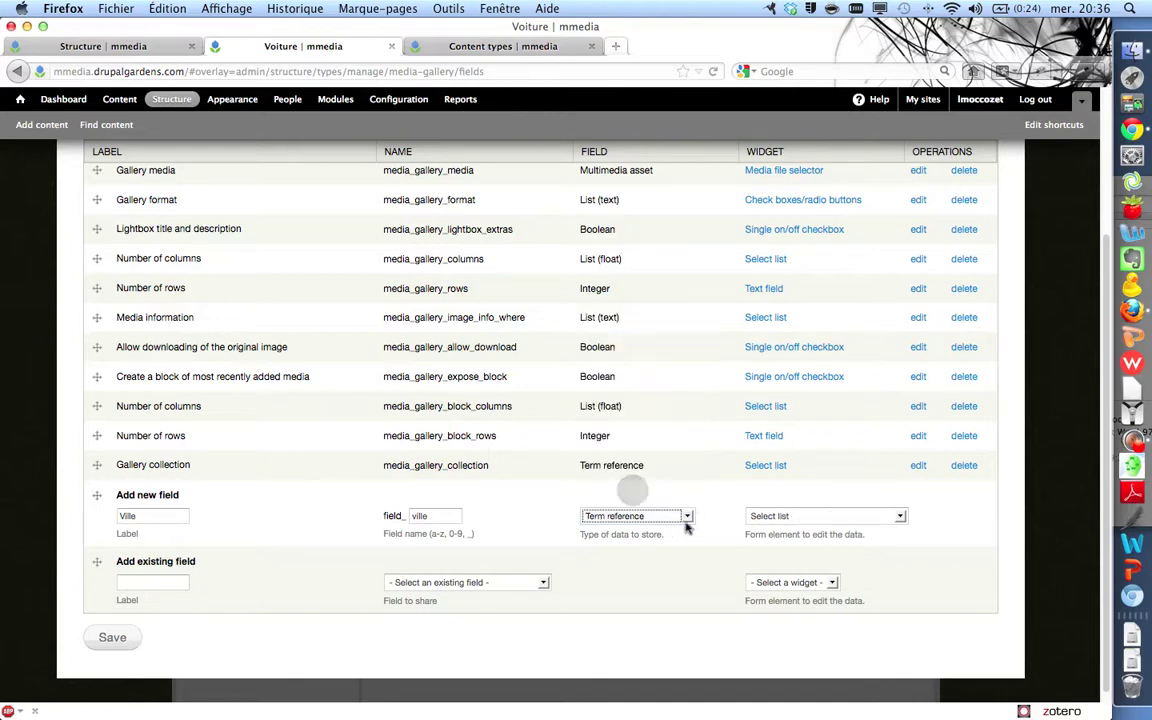
{"action": "left_click", "coordinate": [818, 516]}
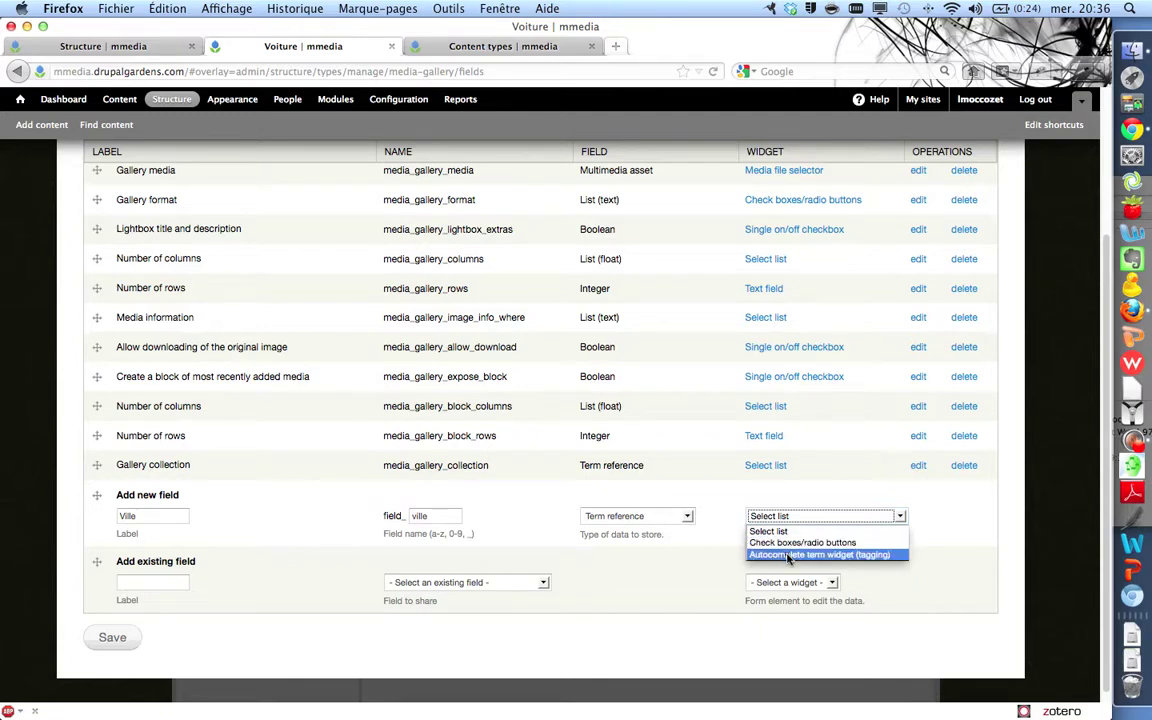
{"action": "left_click", "coordinate": [789, 556]}
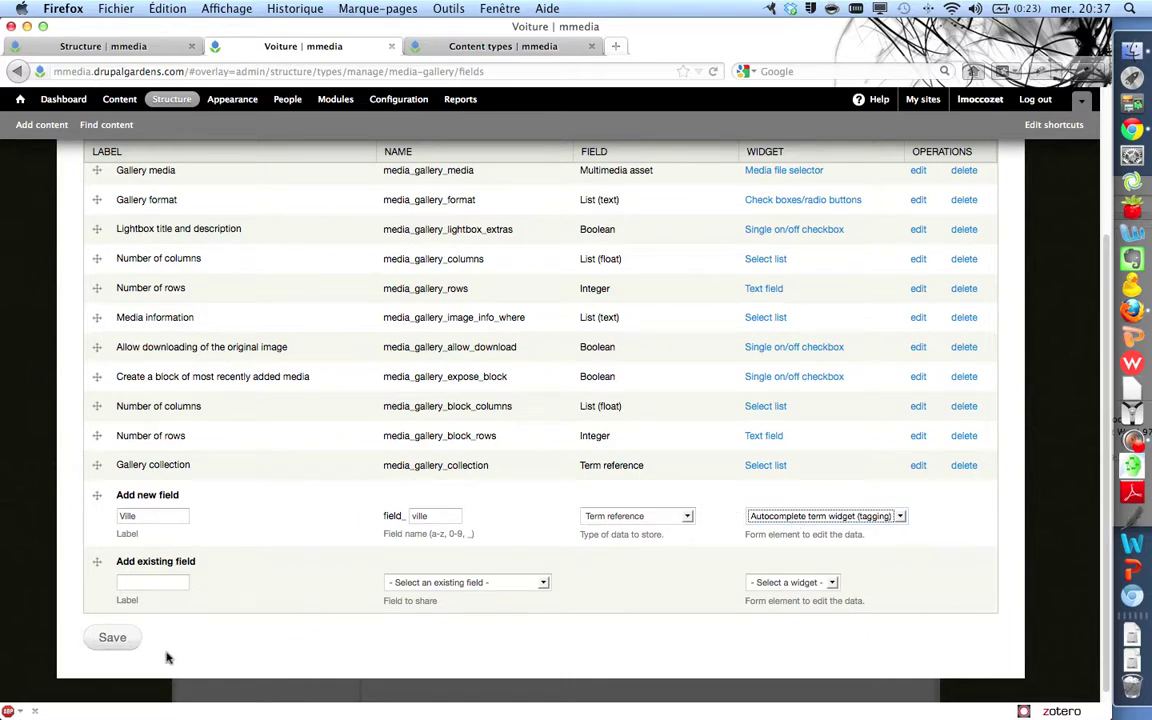
{"action": "left_click", "coordinate": [113, 638]}
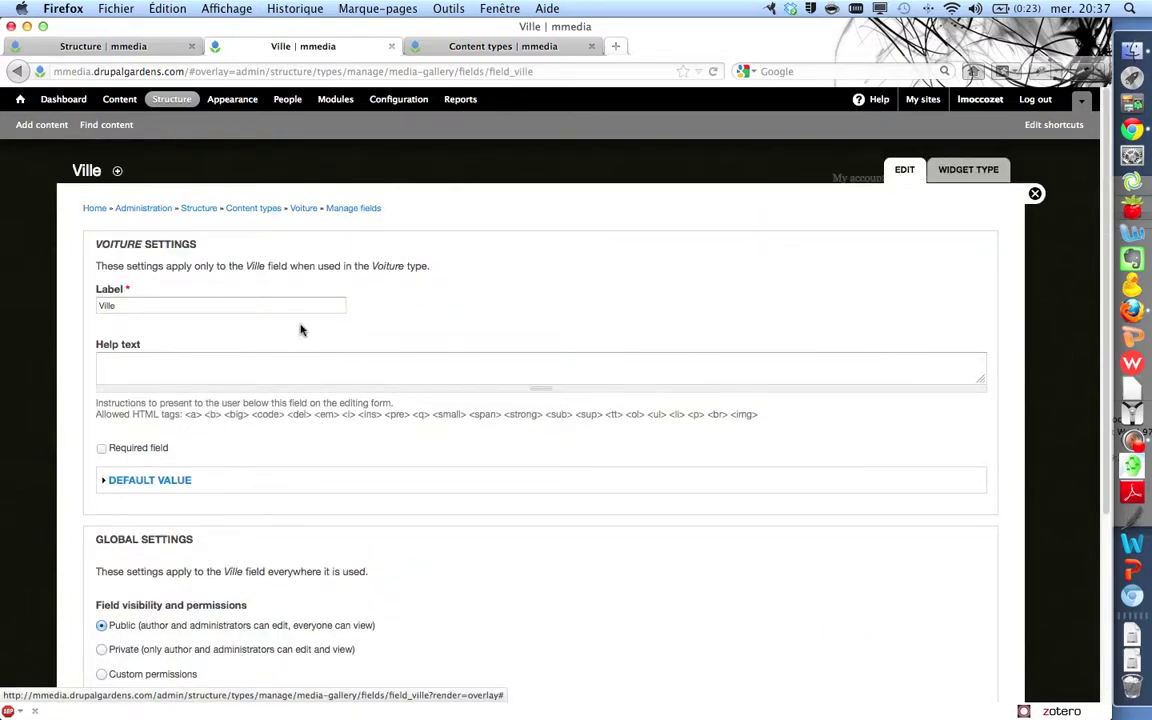
Set Villes as the vocabulary supplying the Ville field's options and save the field settings
{"action": "scroll", "coordinate": [300, 328], "scroll_direction": "down", "scroll_amount": 3}
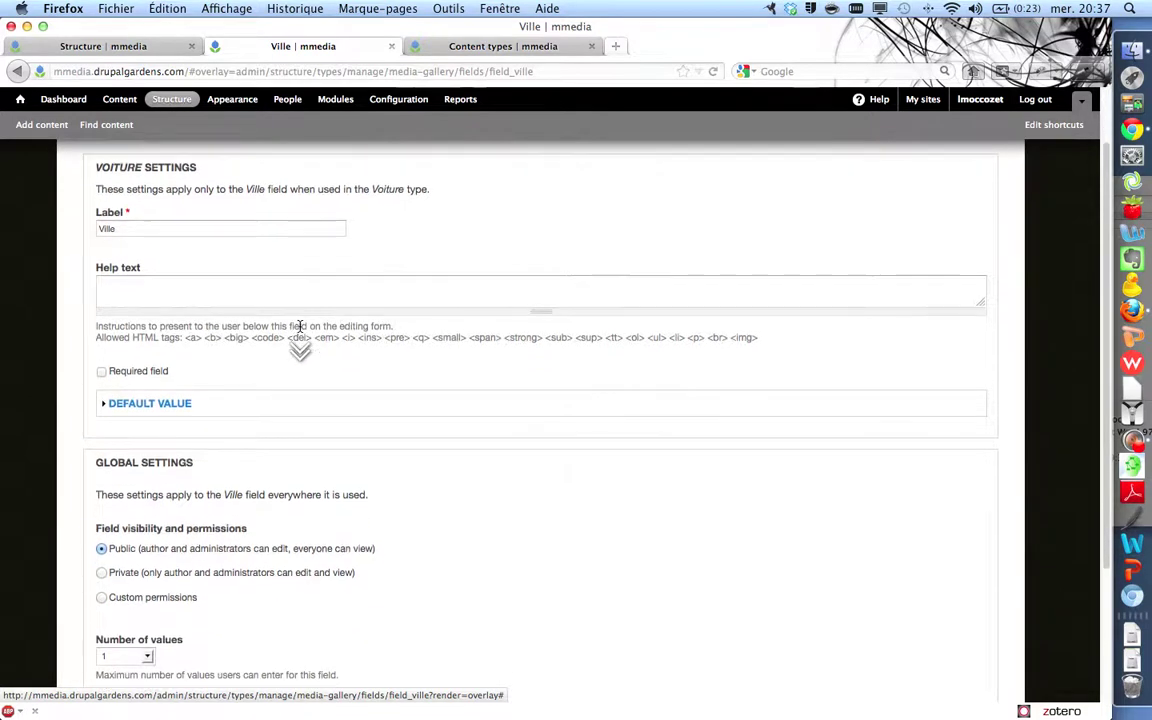
{"action": "scroll", "coordinate": [300, 328], "scroll_direction": "down", "scroll_amount": 1}
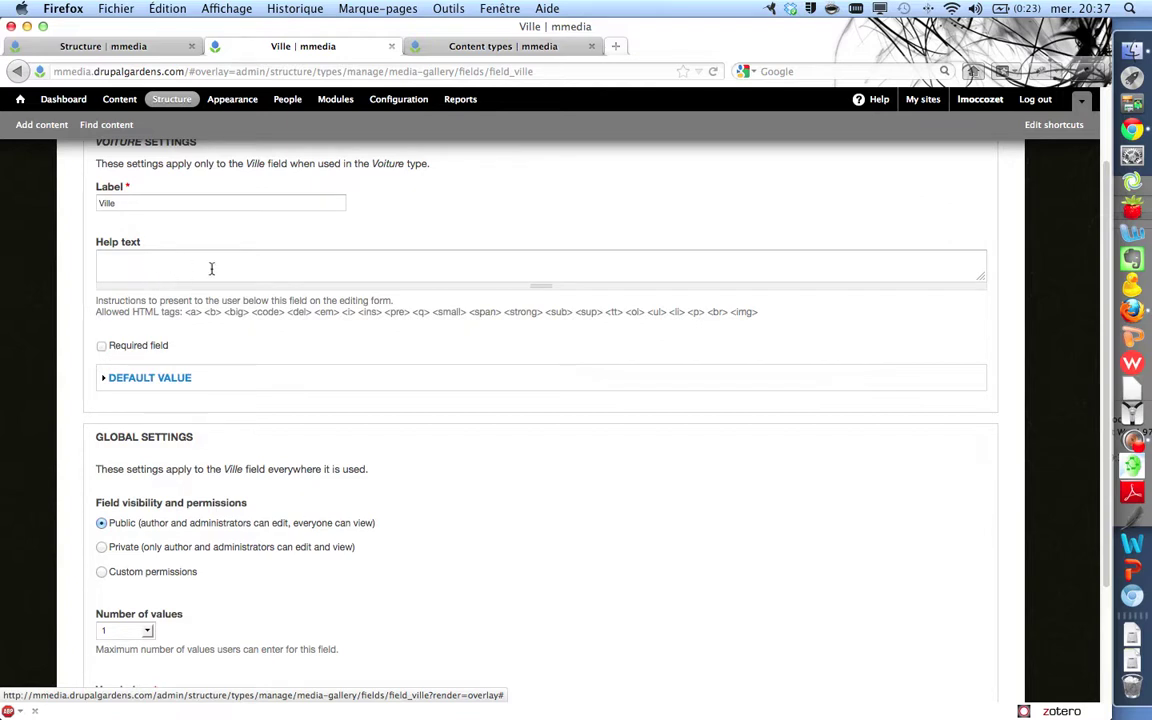
{"action": "scroll", "coordinate": [240, 285], "scroll_direction": "down", "scroll_amount": 5}
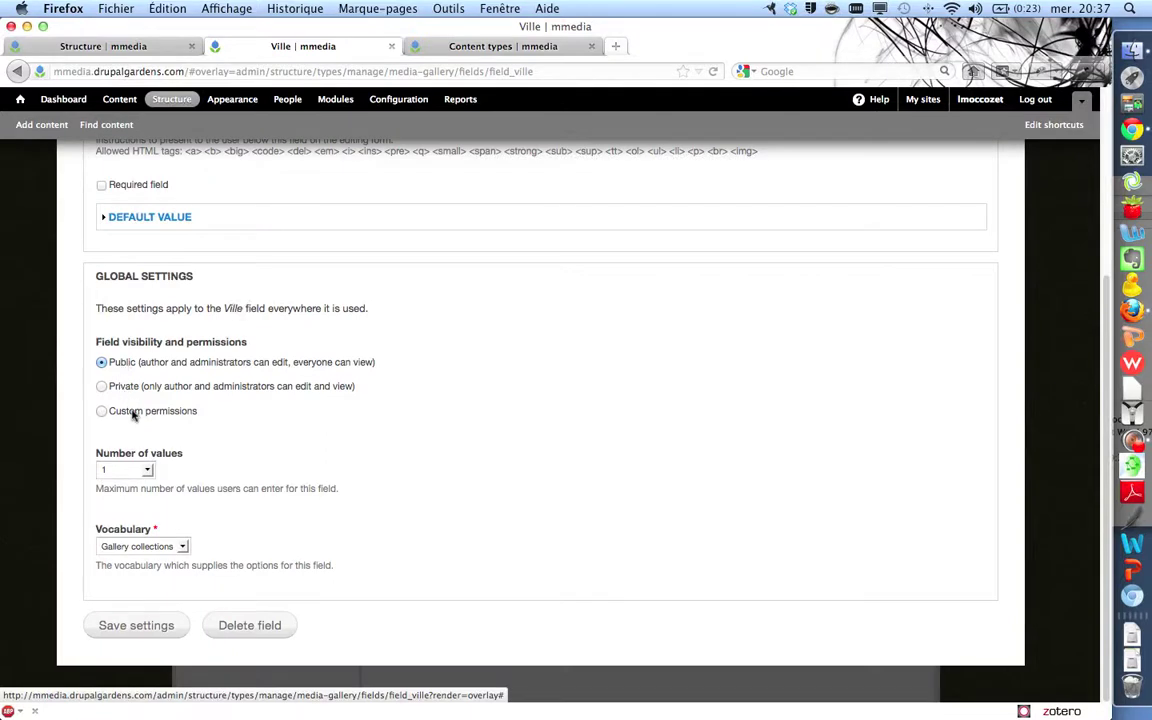
{"action": "scroll", "coordinate": [243, 418], "scroll_direction": "down", "scroll_amount": 2}
{"action": "left_click", "coordinate": [183, 547]}
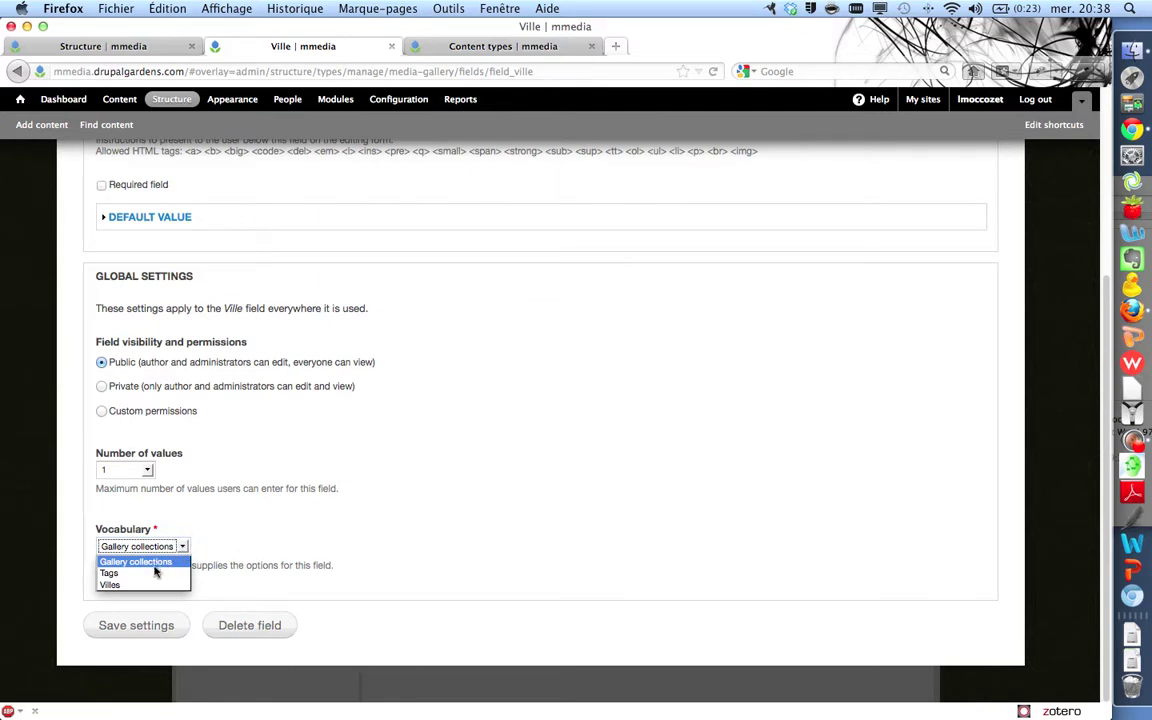
{"action": "left_click", "coordinate": [116, 586]}
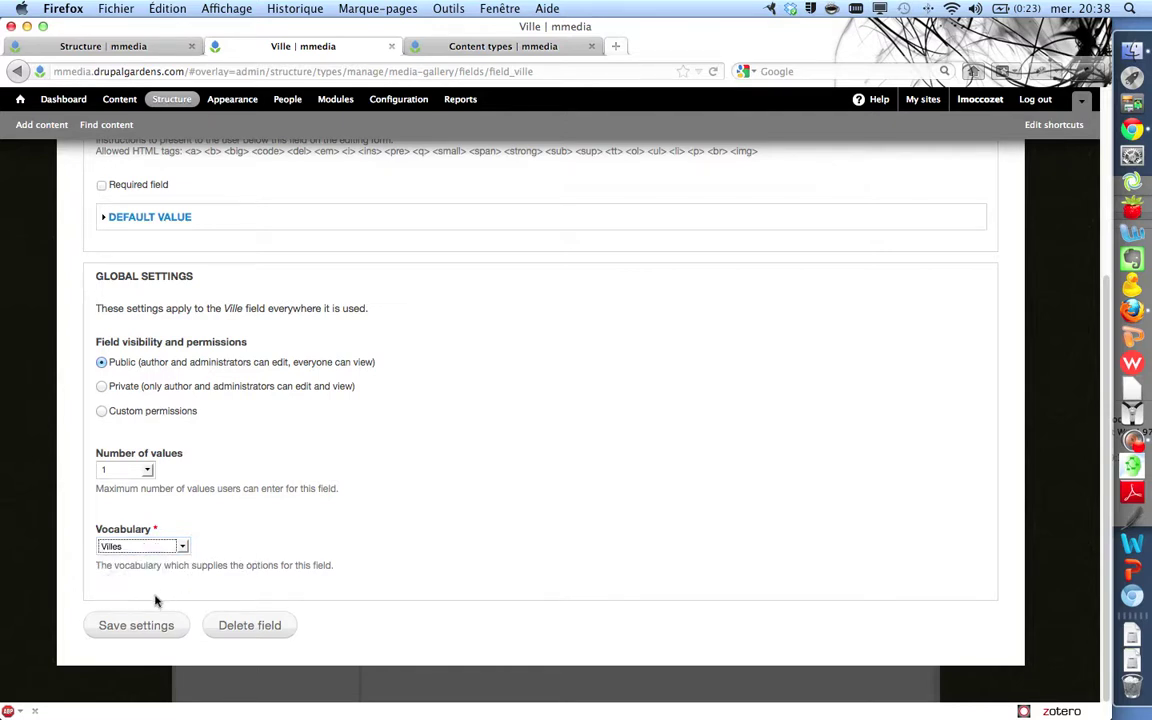
{"action": "left_click", "coordinate": [143, 624]}
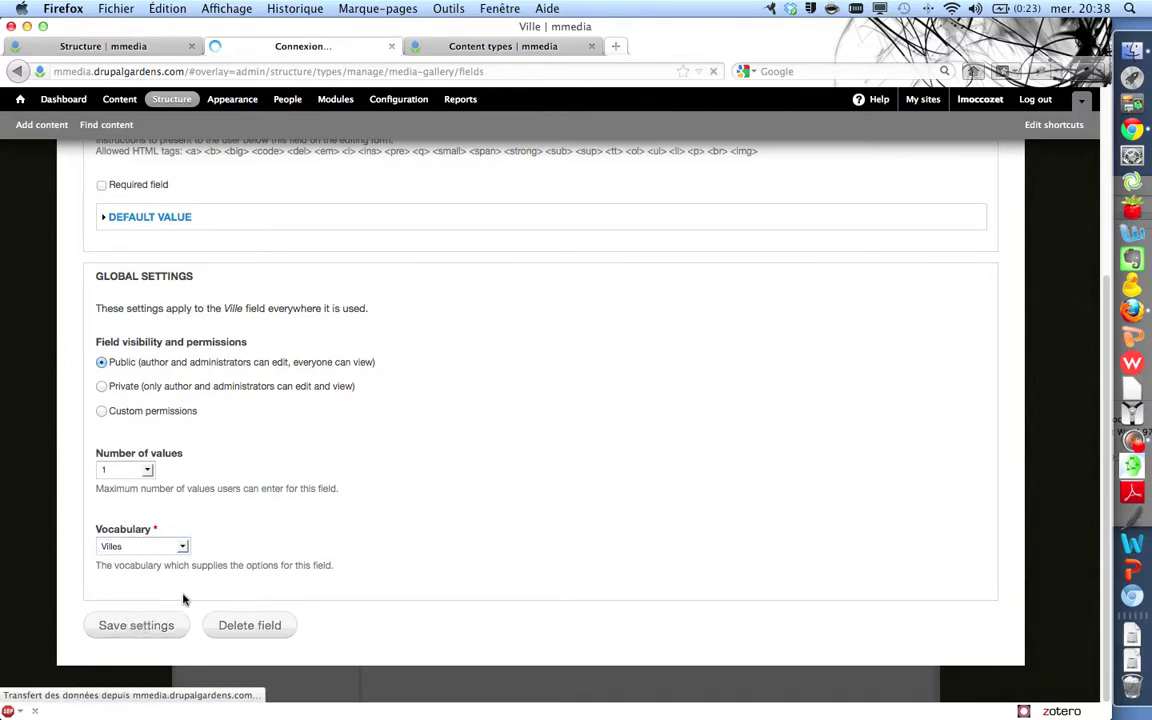
Move the Ville field directly below Marque in the Voiture field list and save the order
{"action": "scroll", "coordinate": [297, 527], "scroll_direction": "down", "scroll_amount": 1}
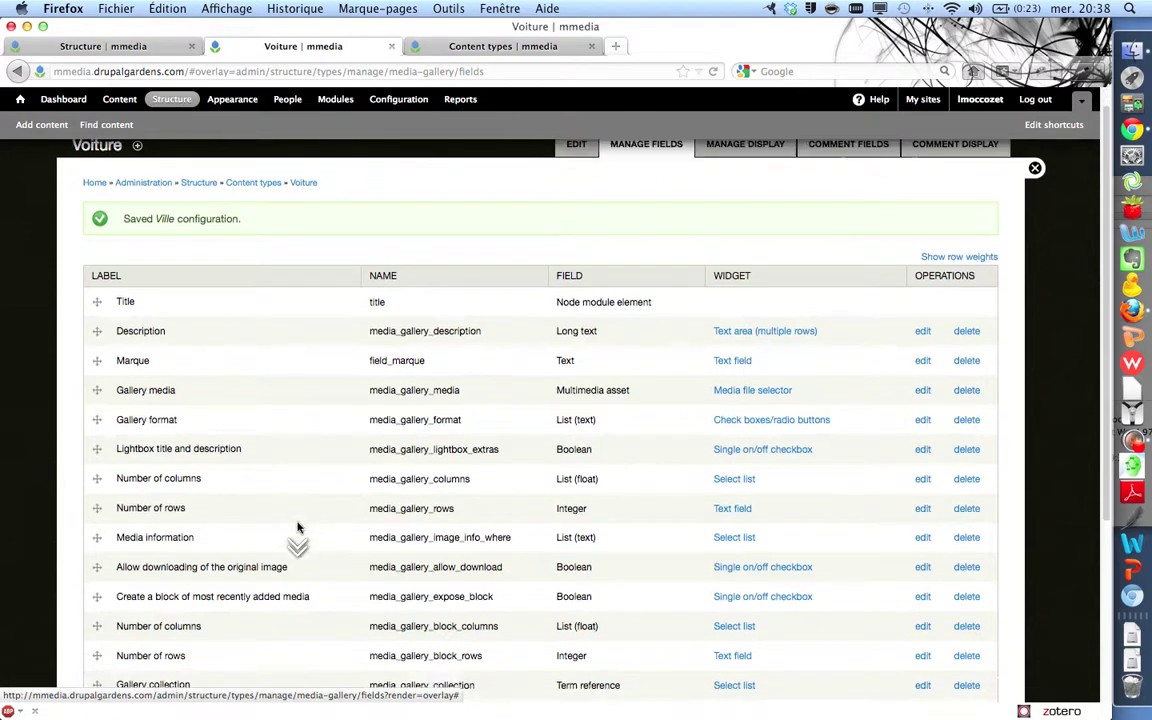
{"action": "scroll", "coordinate": [297, 527], "scroll_direction": "down", "scroll_amount": 3}
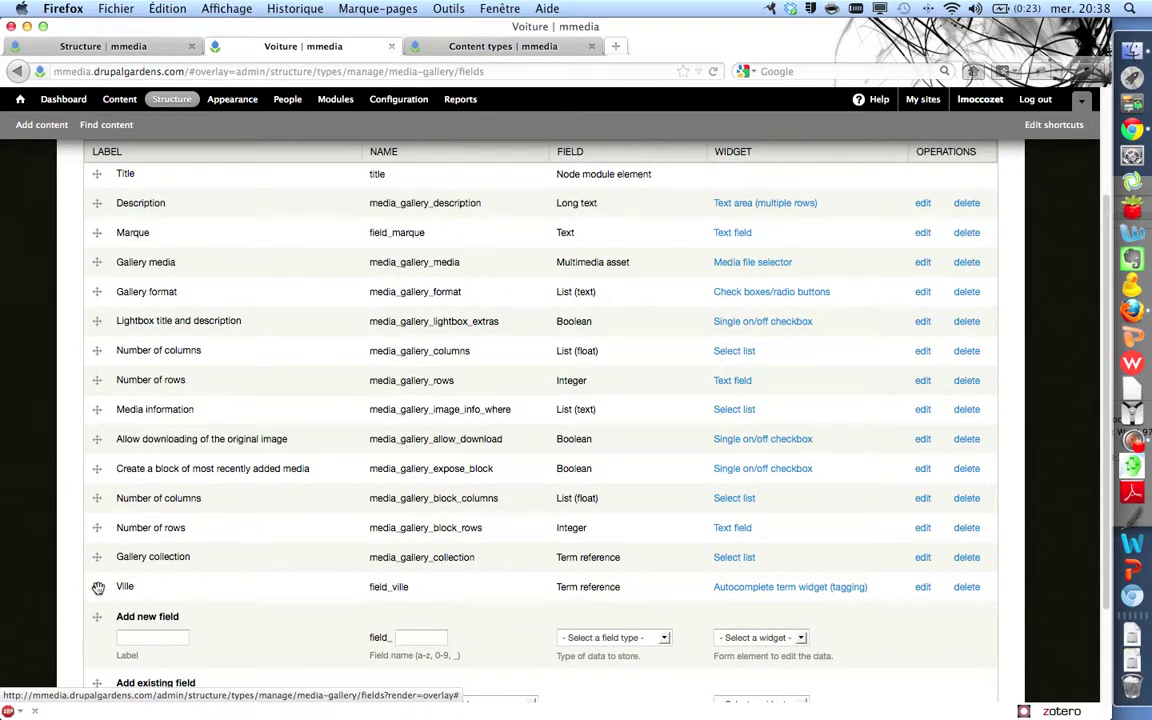
{"action": "left_click_drag", "start_coordinate": [98, 588], "coordinate": [96, 263]}
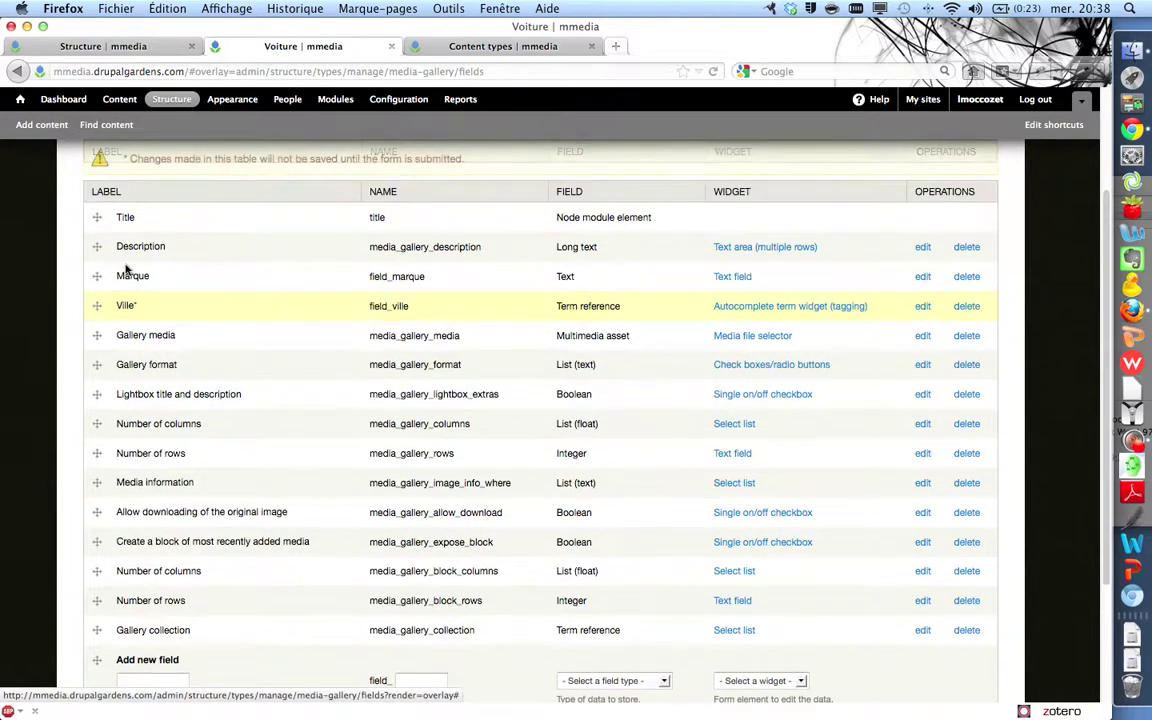
{"action": "scroll", "coordinate": [224, 334], "scroll_direction": "down", "scroll_amount": 3}
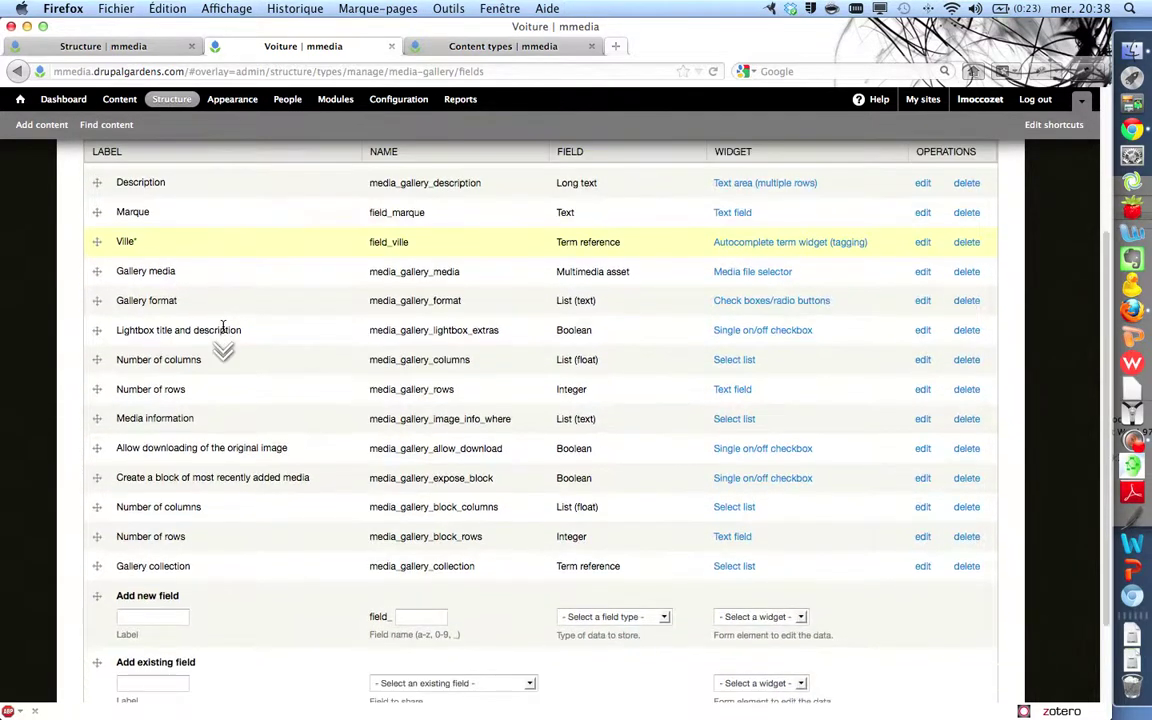
{"action": "scroll", "coordinate": [224, 334], "scroll_direction": "down", "scroll_amount": 2}
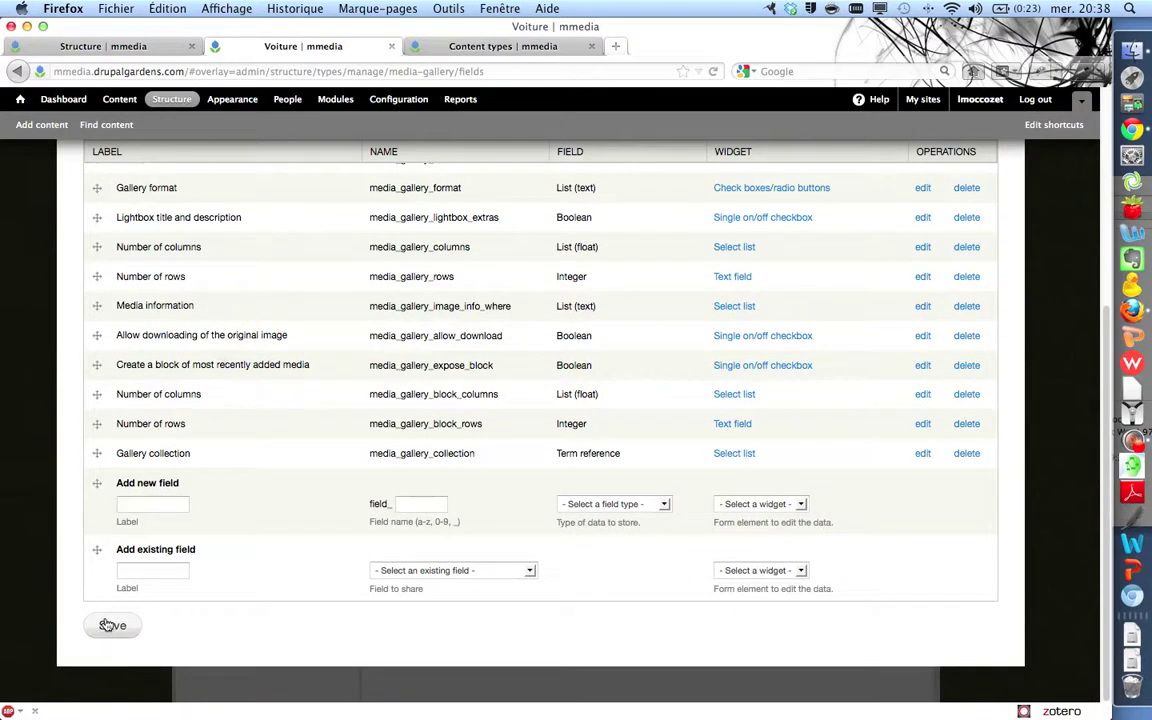
{"action": "left_click", "coordinate": [107, 625]}
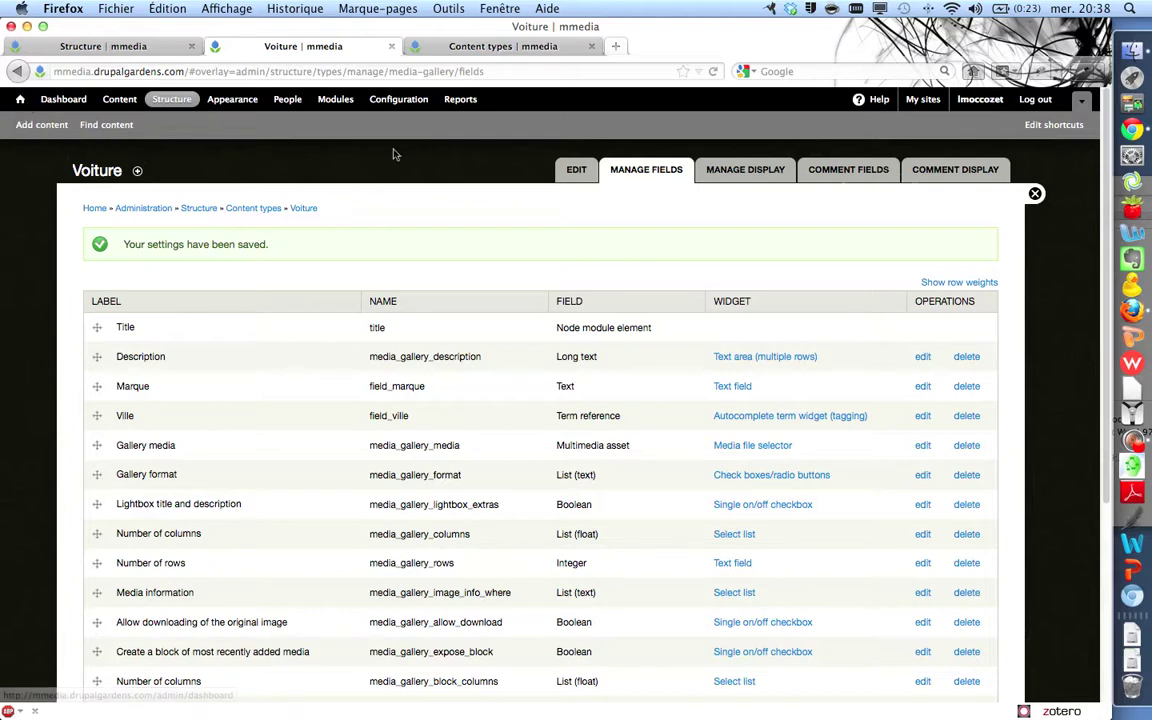
Open the Teaser display settings of the Voiture content type
{"action": "left_click", "coordinate": [777, 172]}
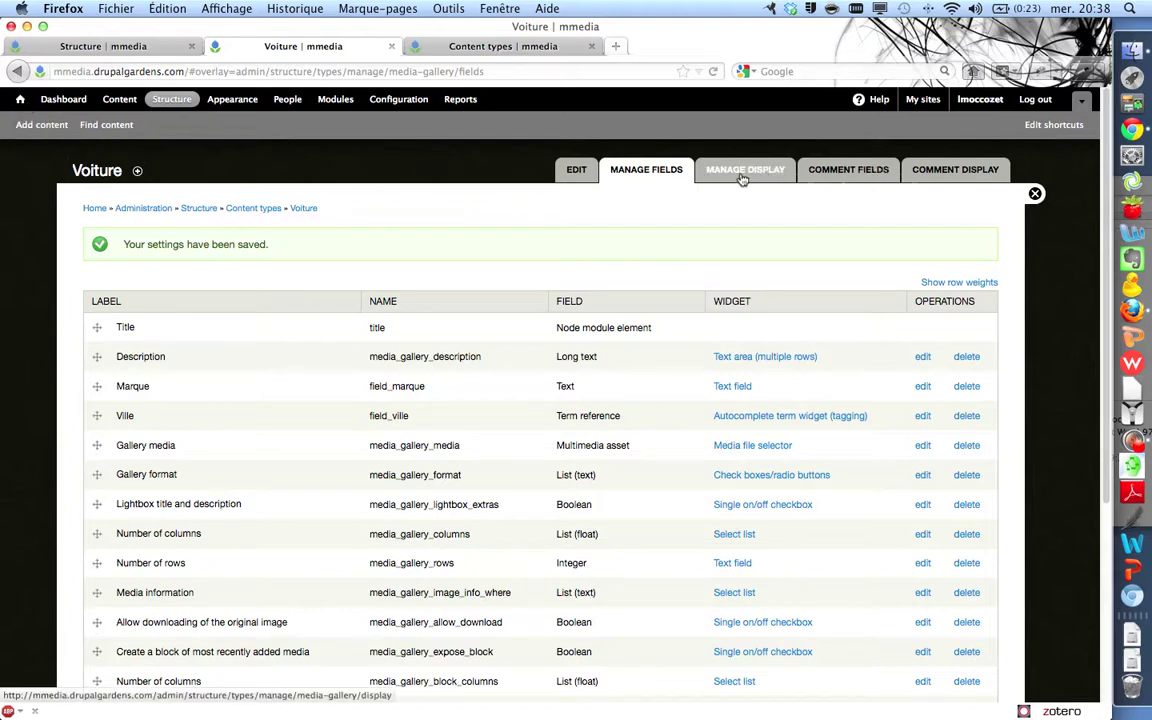
{"action": "left_click", "coordinate": [753, 172]}
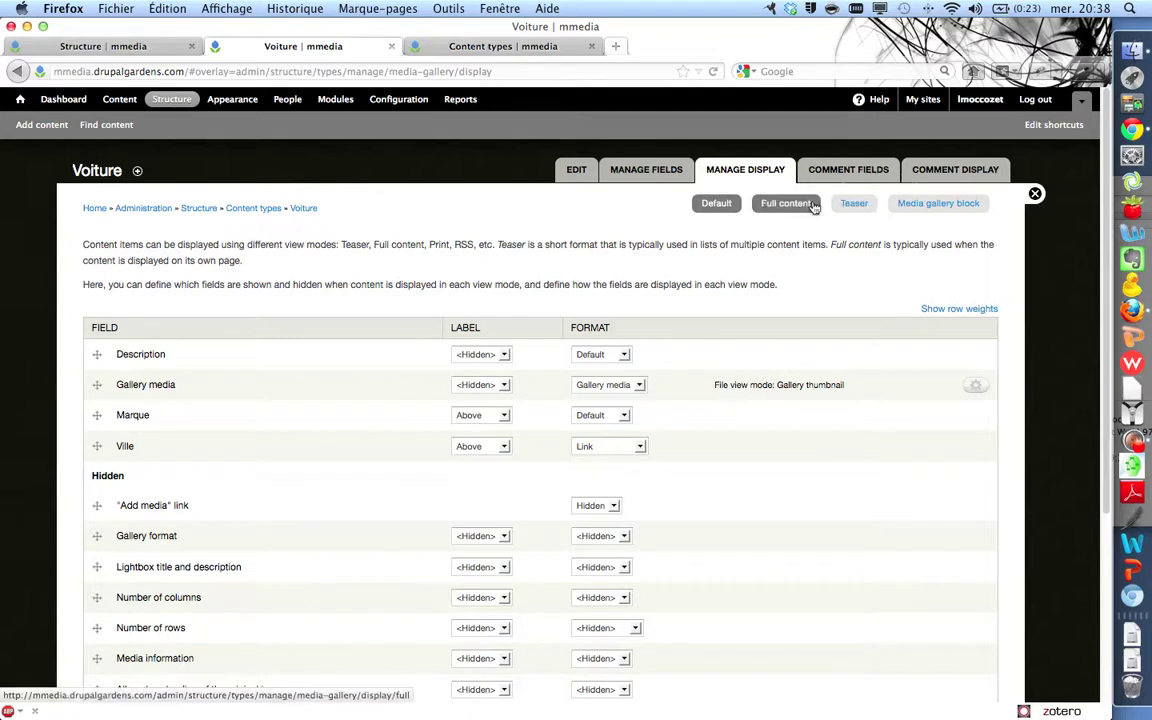
{"action": "left_click", "coordinate": [848, 205]}
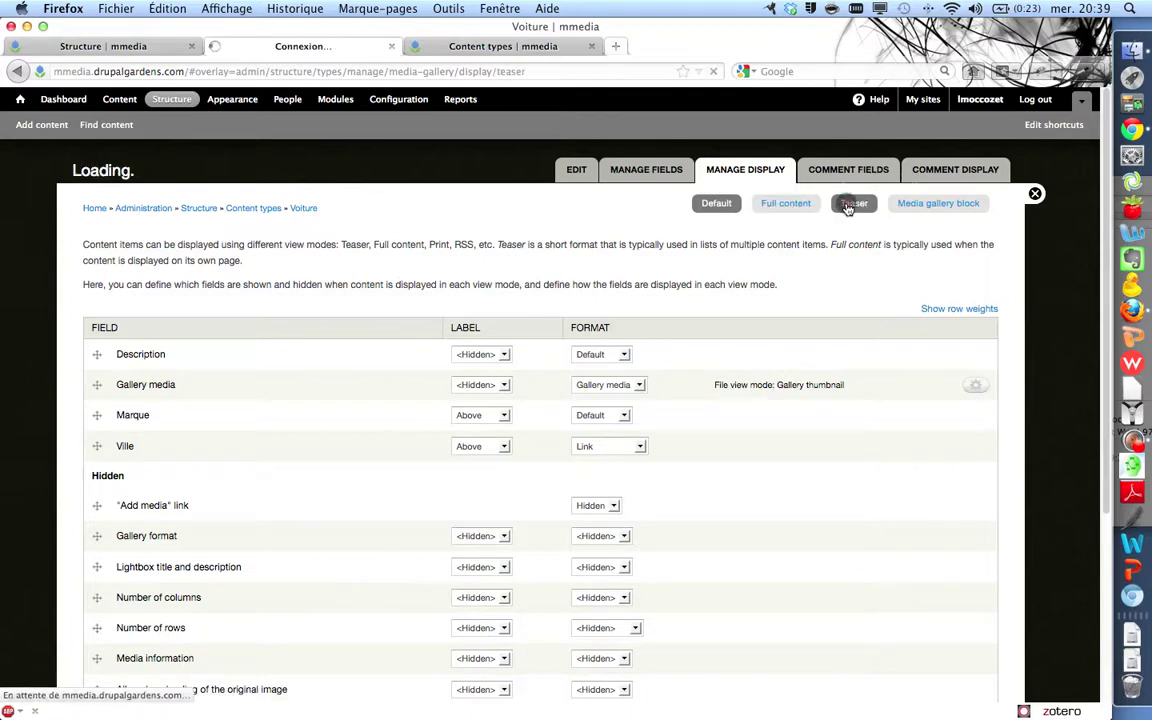